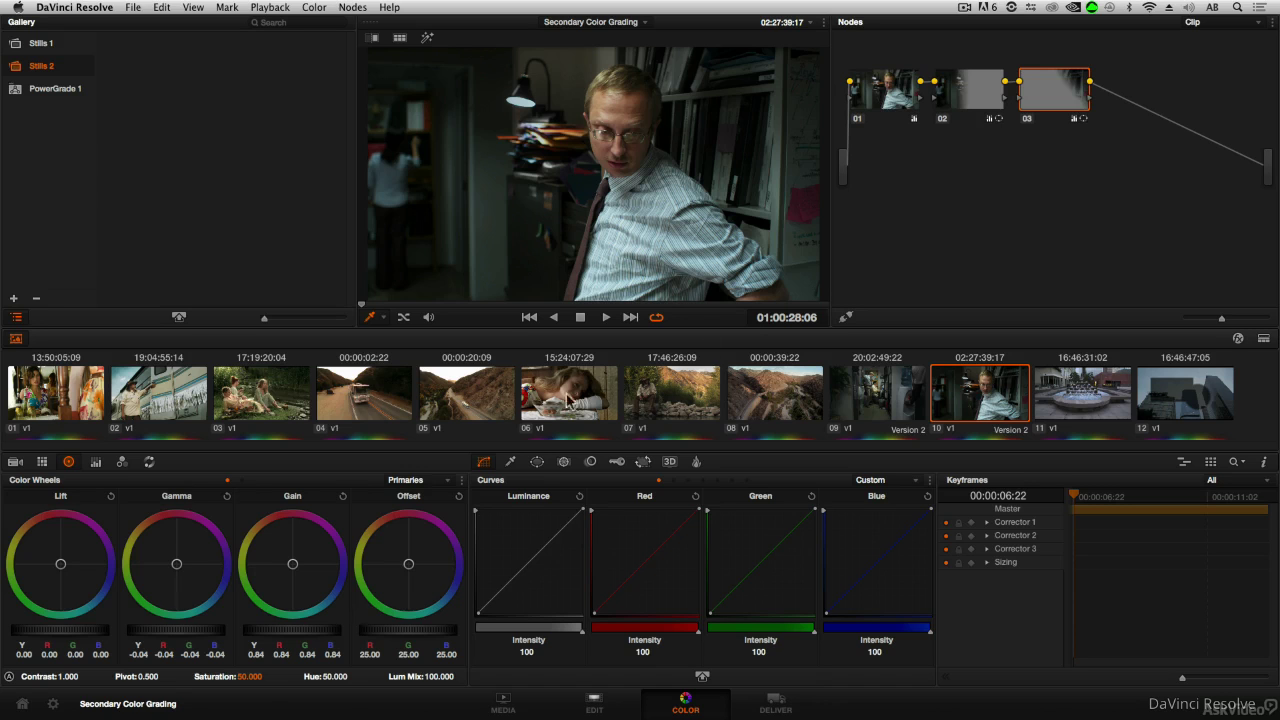
Show the Window palette and toggle node 02 off and on to see its gradient window's effect
click(537, 461)
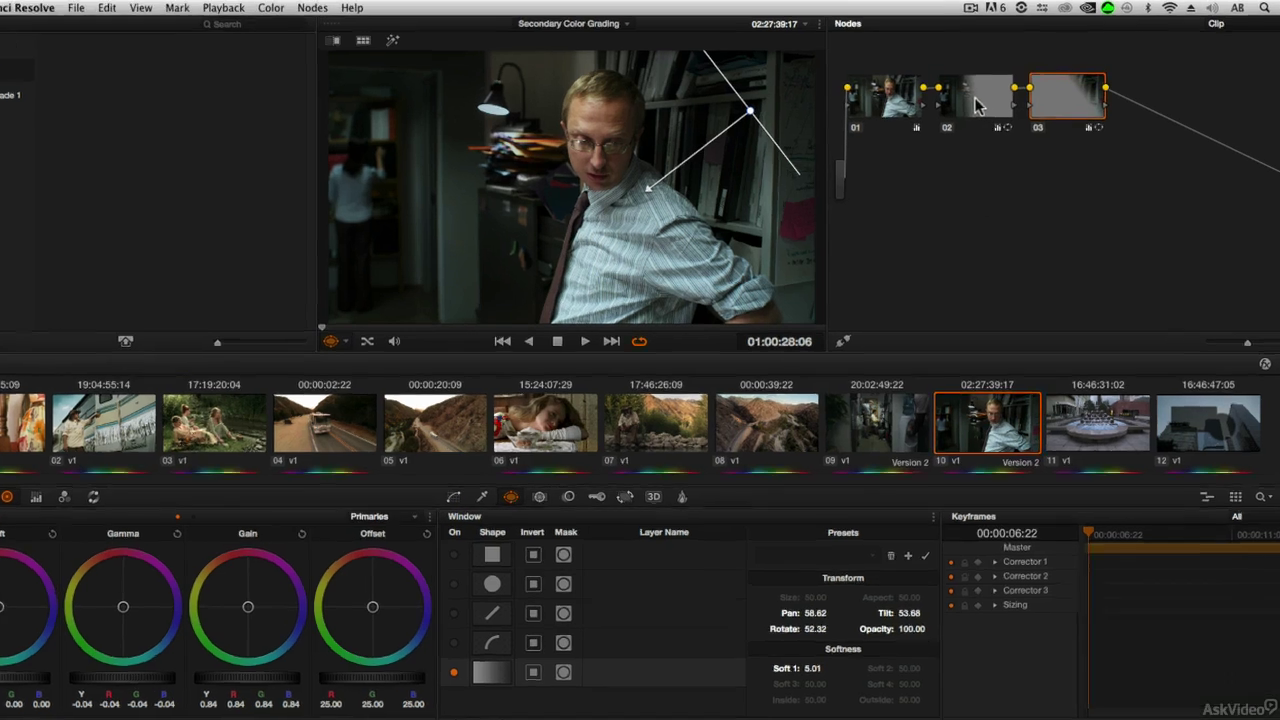
click(969, 97)
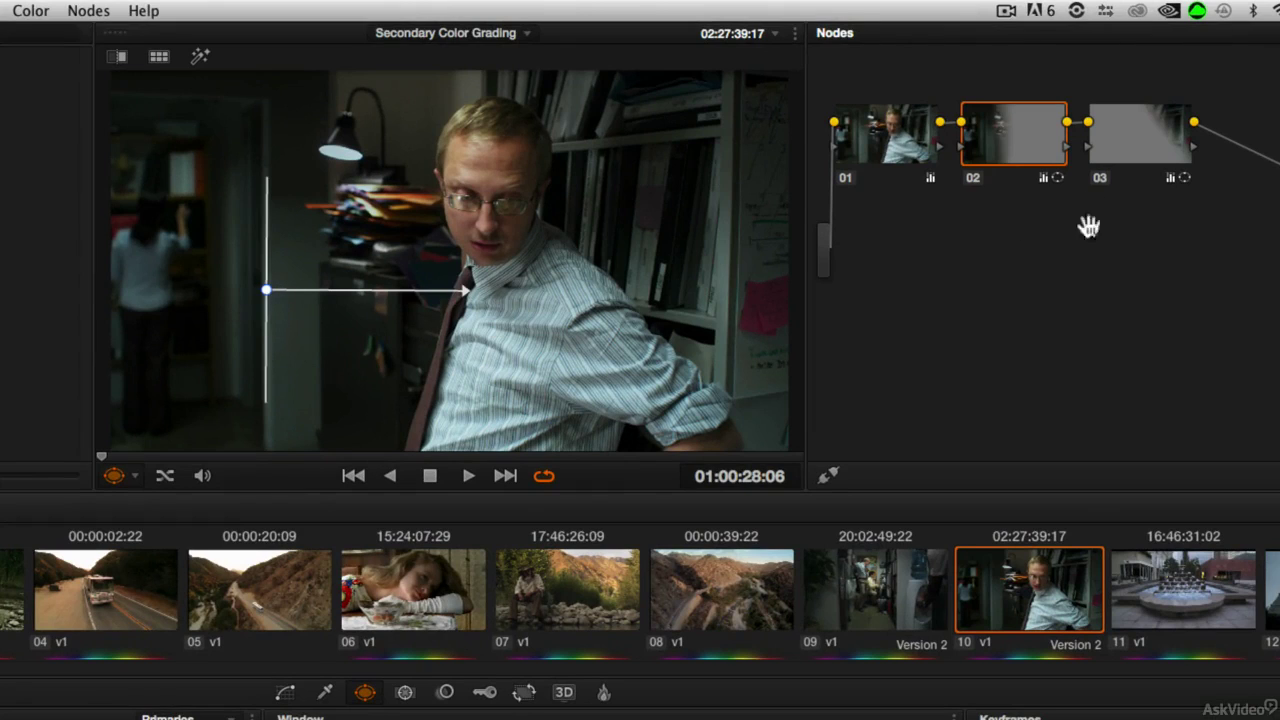
click(973, 182)
click(973, 182)
click(973, 182)
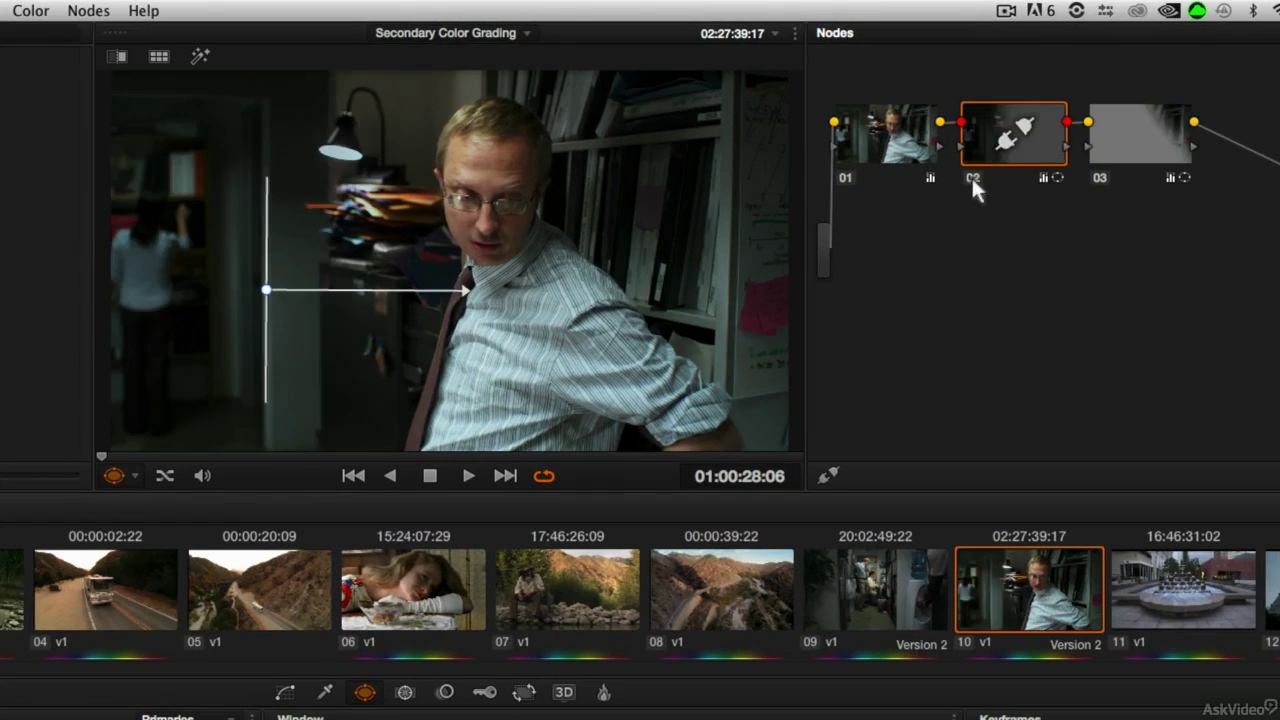
click(973, 182)
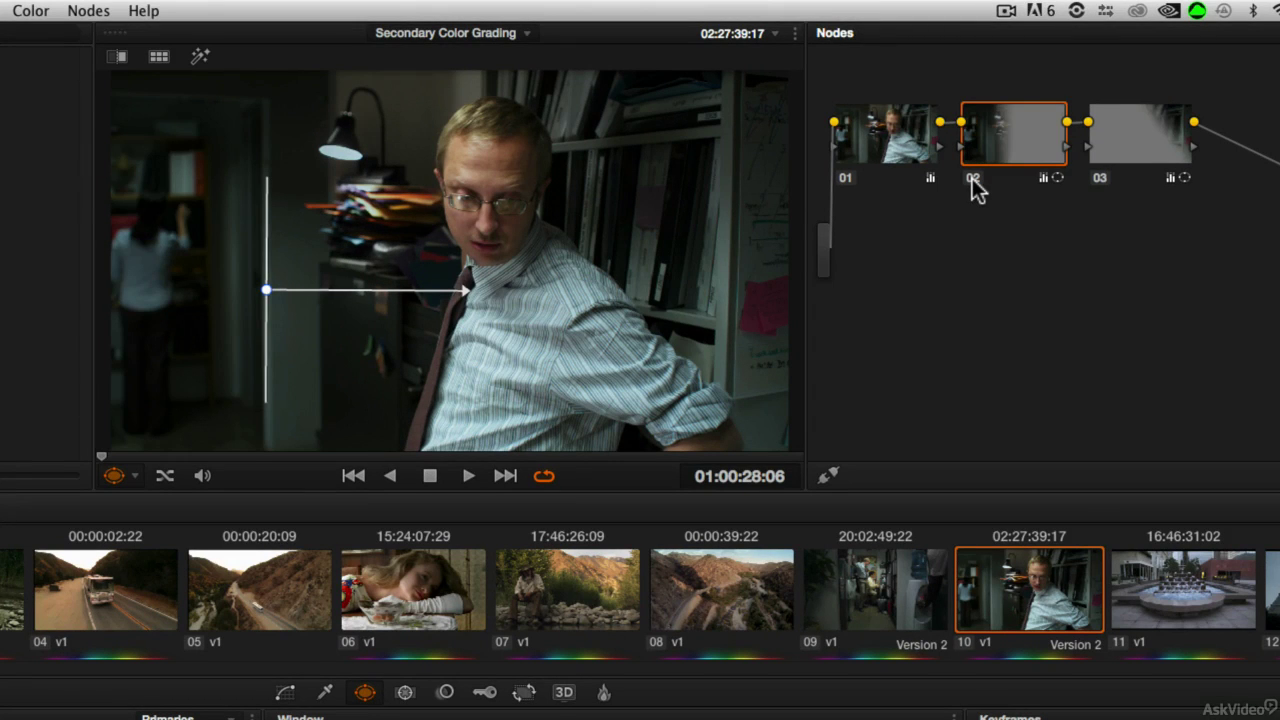
Toggle node 03 off and on to compare what its gradient window contributes
click(1137, 141)
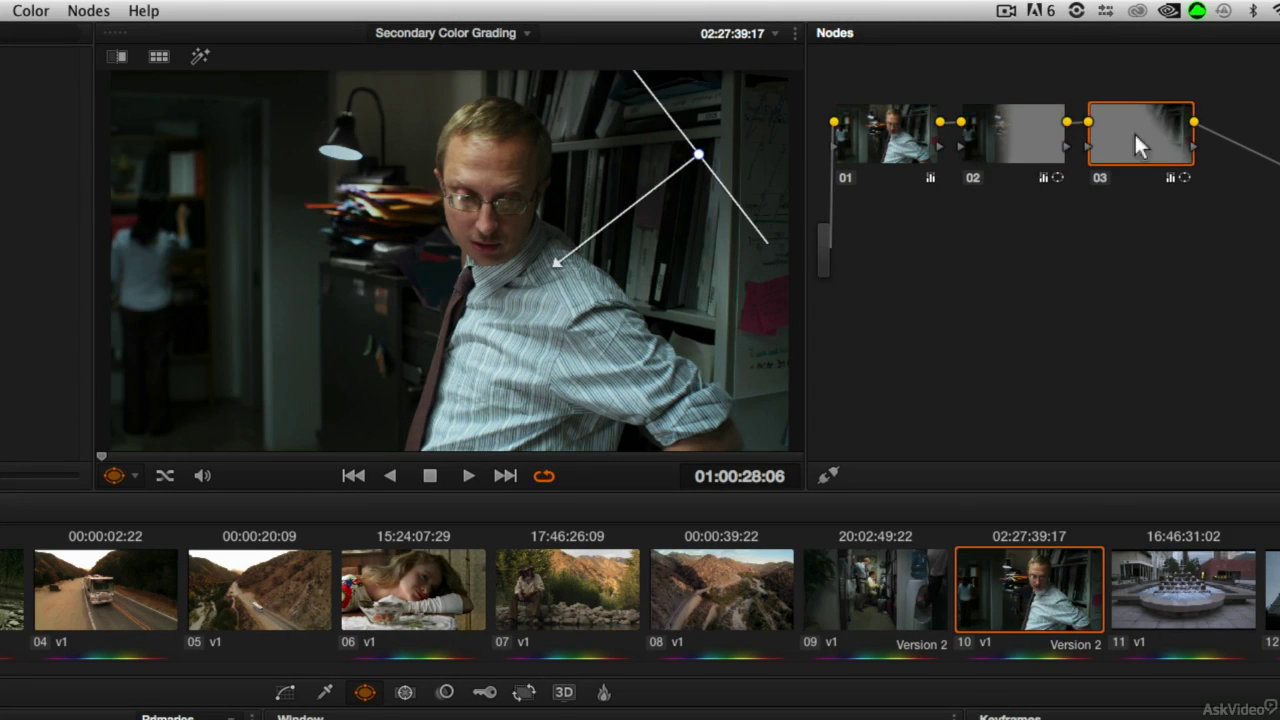
click(1100, 182)
click(1100, 182)
click(1100, 182)
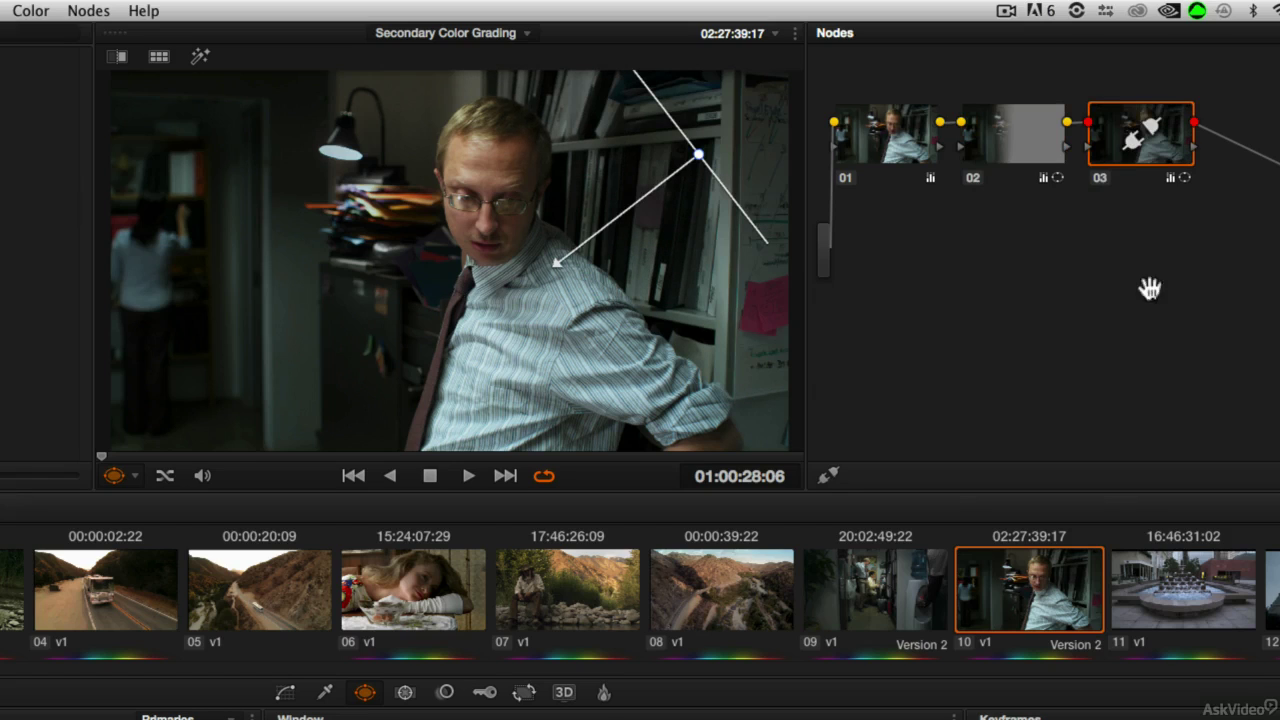
click(1102, 180)
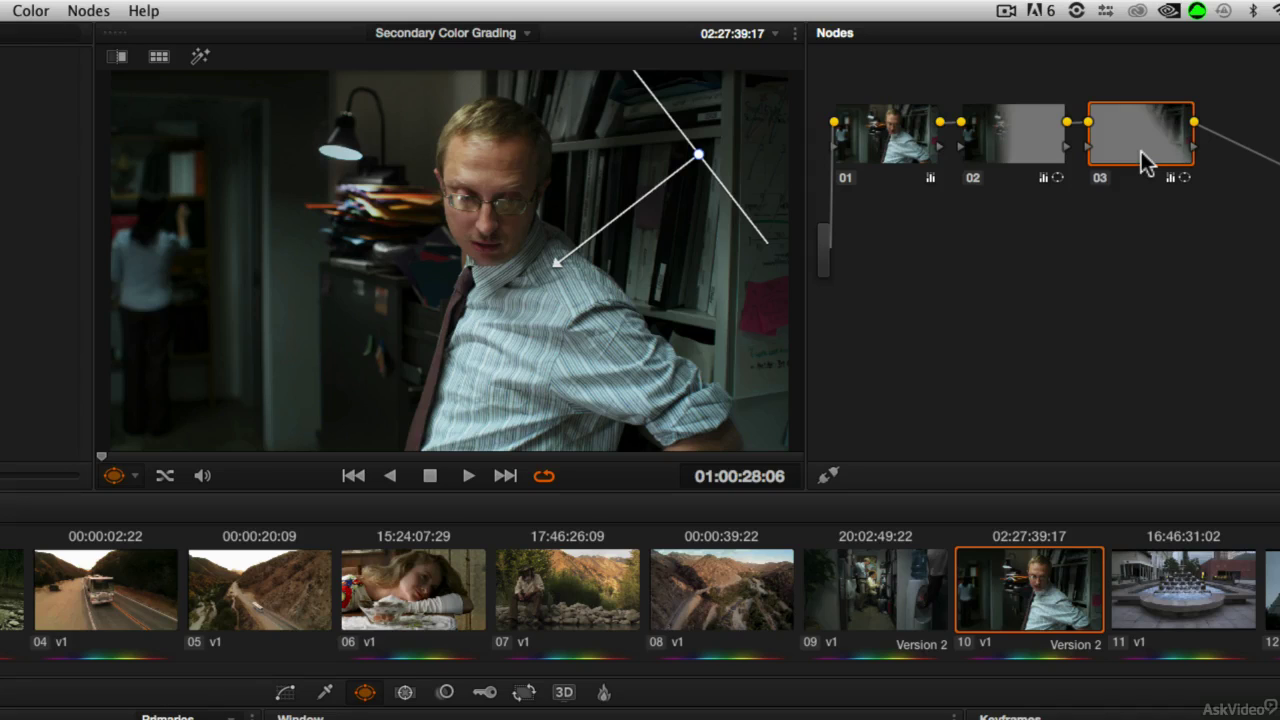
Delete node 03 and reset node 02 to a blank grade with no window
key(Delete)
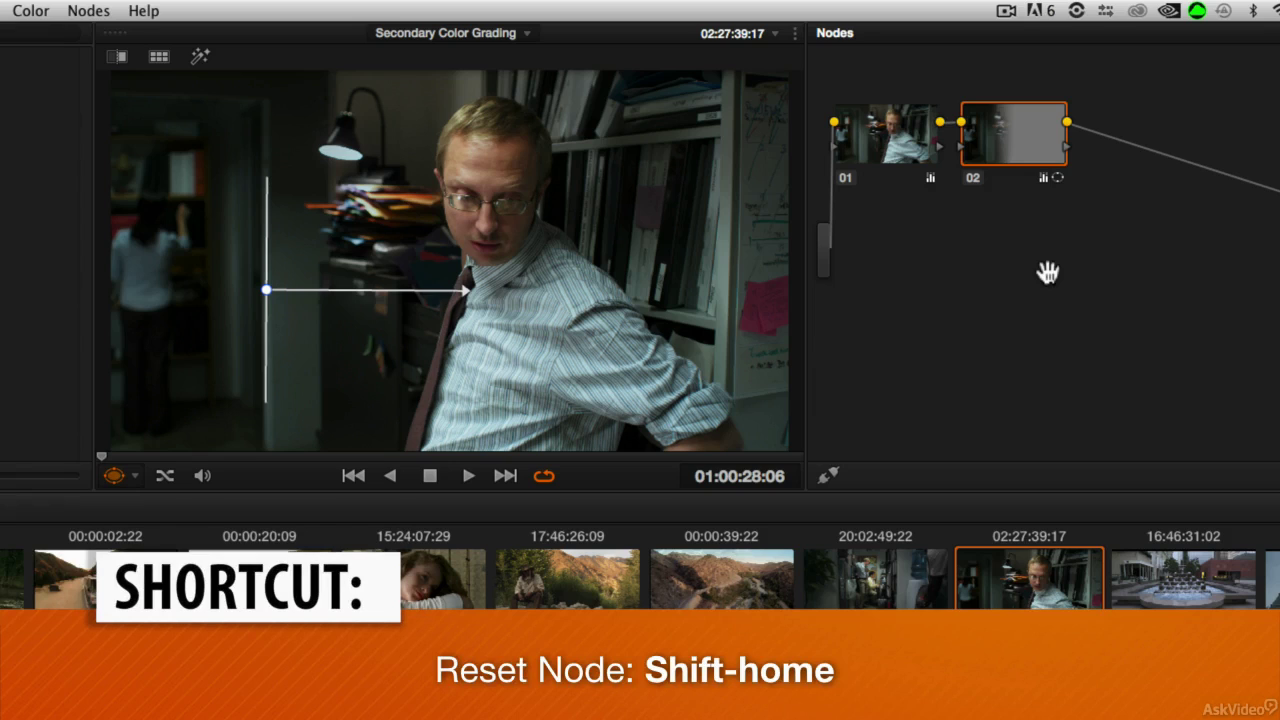
key(shift+Home)
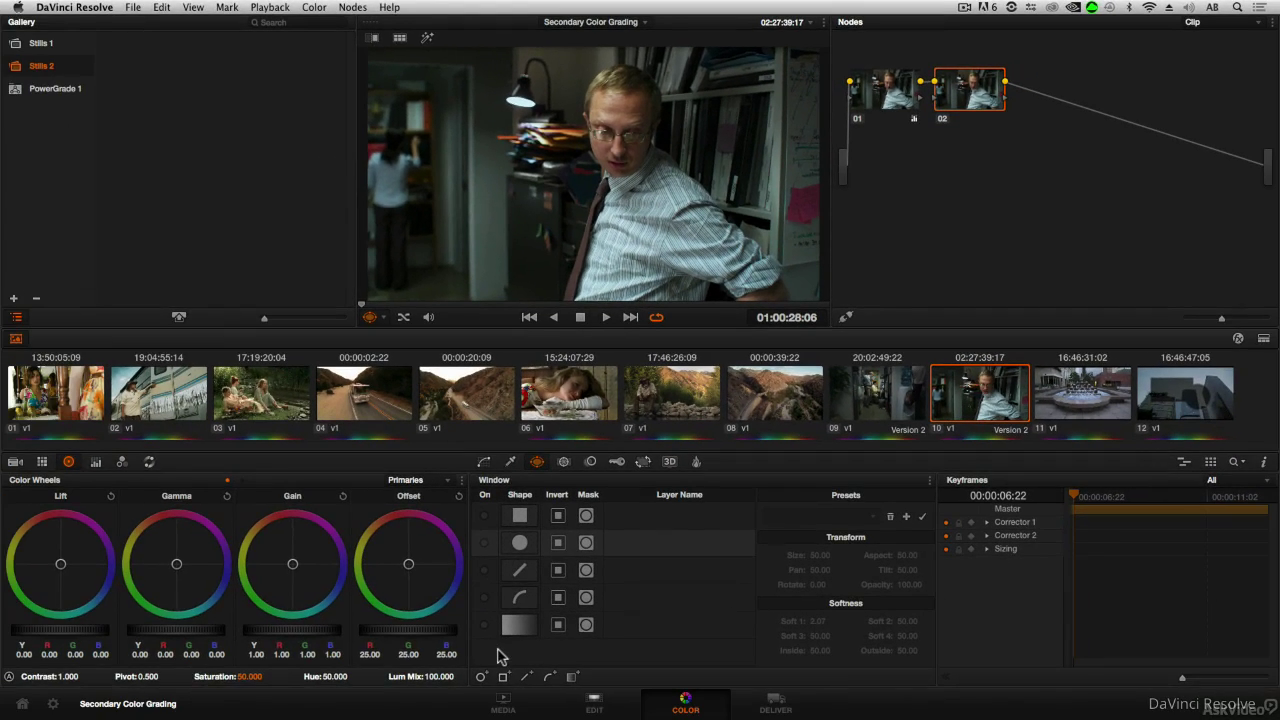
Add a linear window to node 02 fading from the left at Pan 42.94, Rotate -90.29, Soft 5.70
click(484, 625)
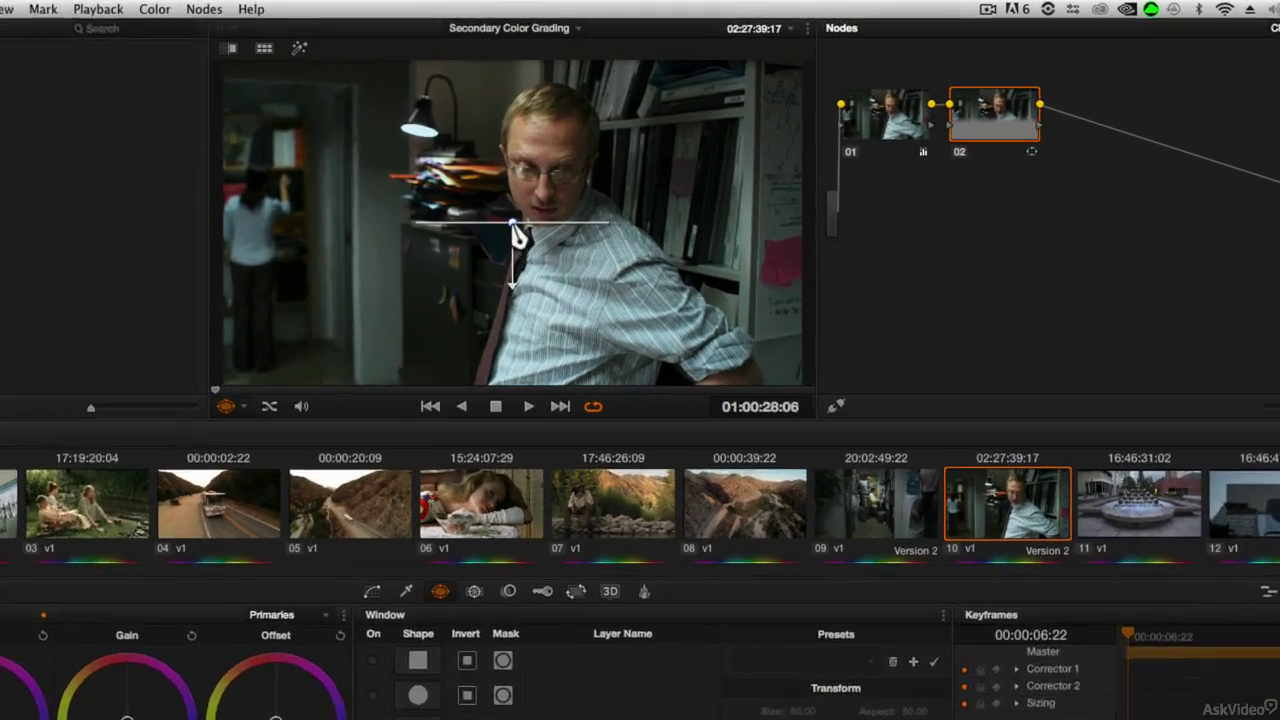
drag(604, 193, 471, 219)
drag(265, 326, 470, 256)
drag(267, 260, 247, 275)
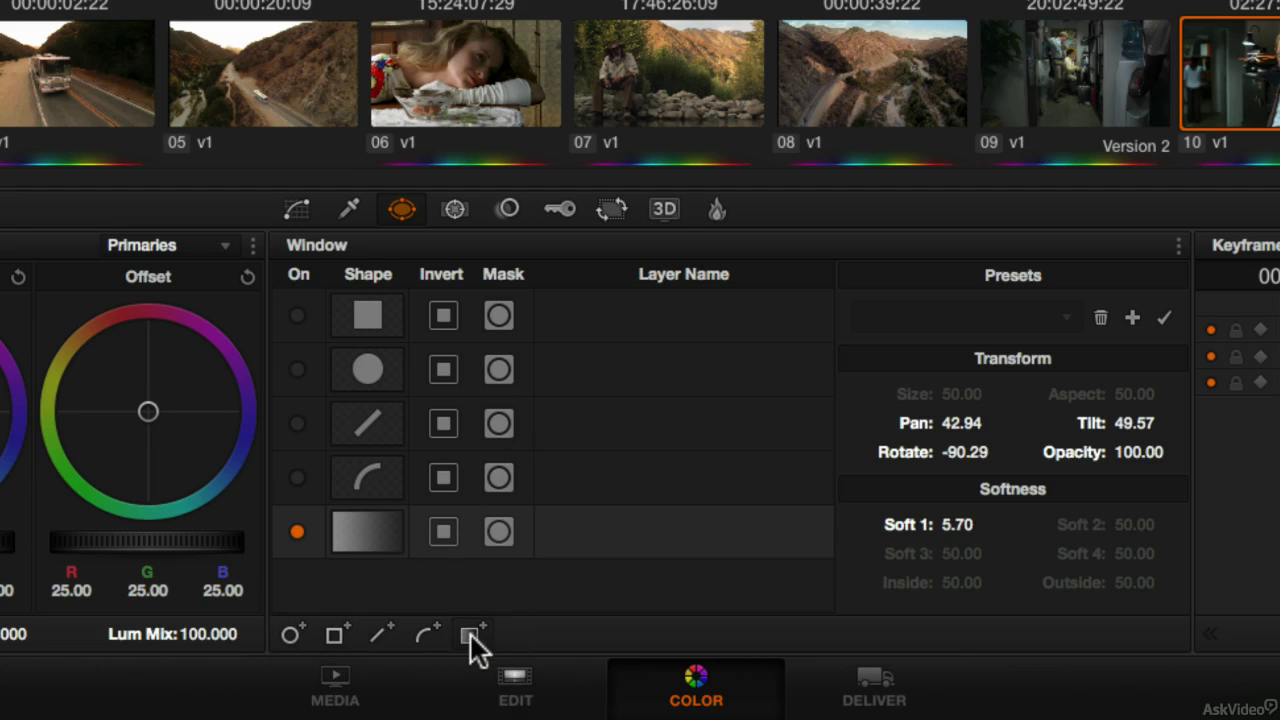
Add a diagonal gradient over the upper-right bookshelves at Pan 58.58, Tilt 53.48, Rotate 53.00
click(471, 635)
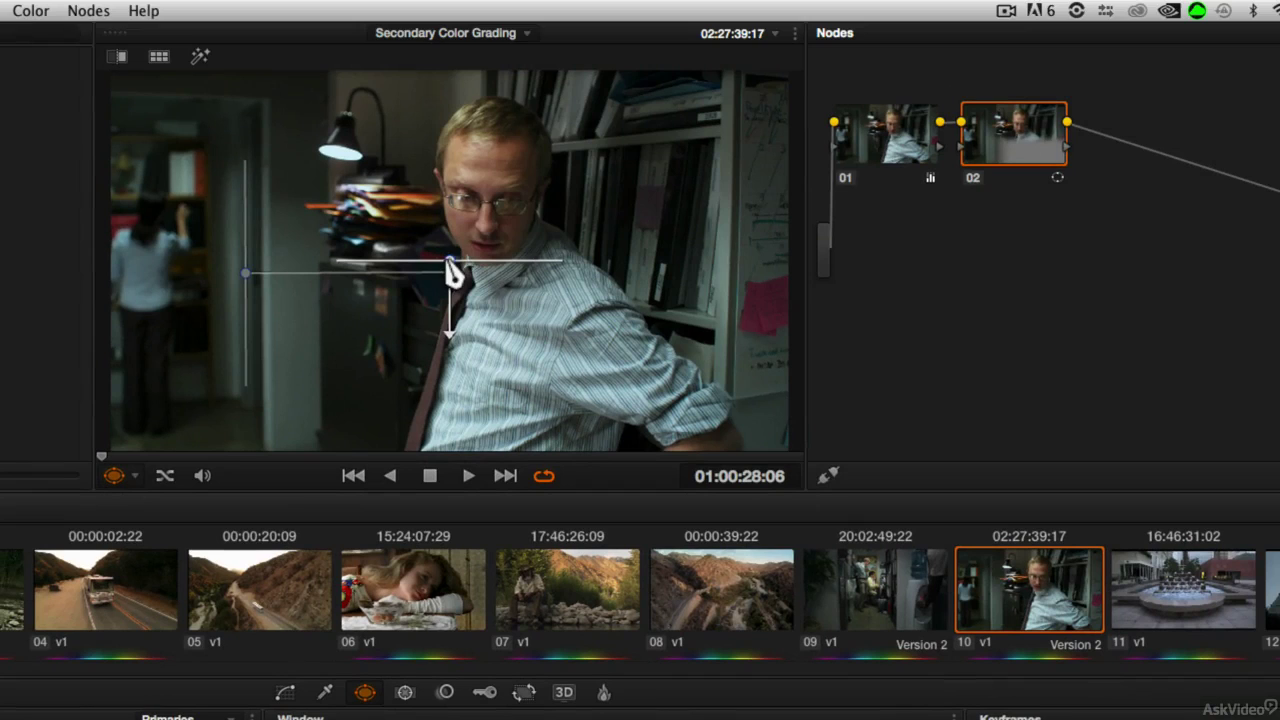
drag(522, 230, 680, 149)
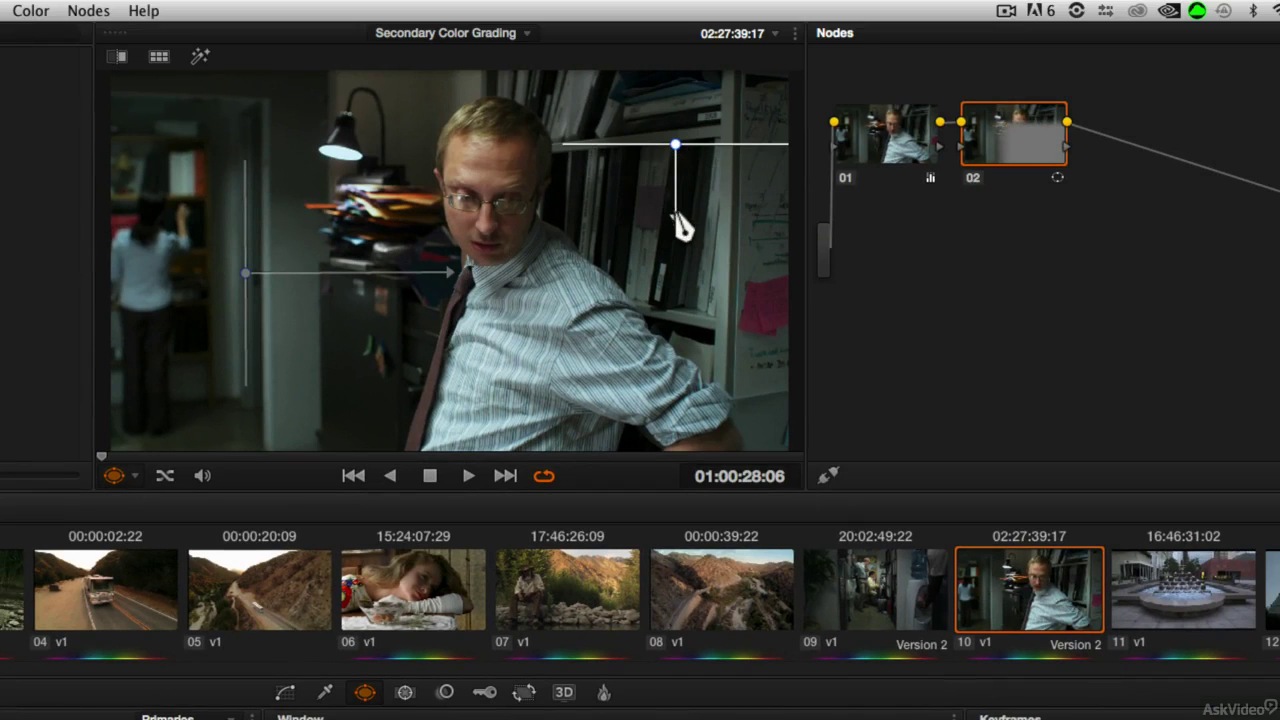
drag(619, 221, 560, 237)
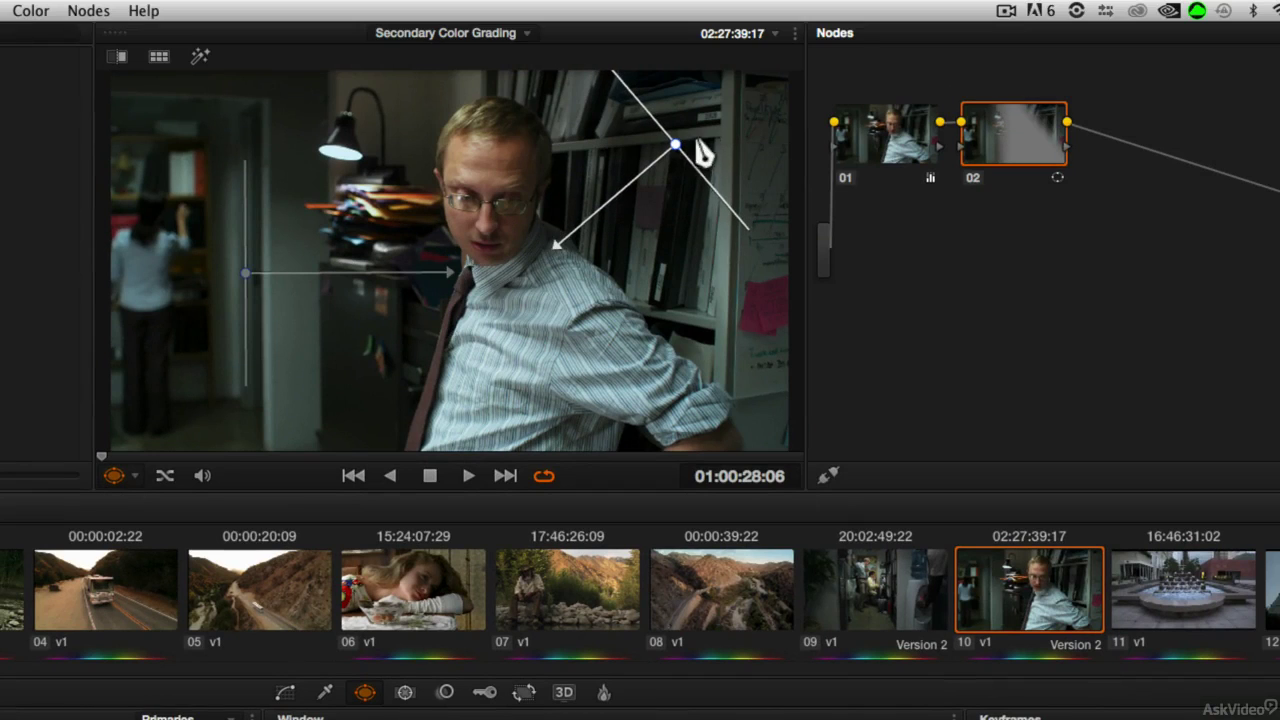
drag(683, 160, 705, 175)
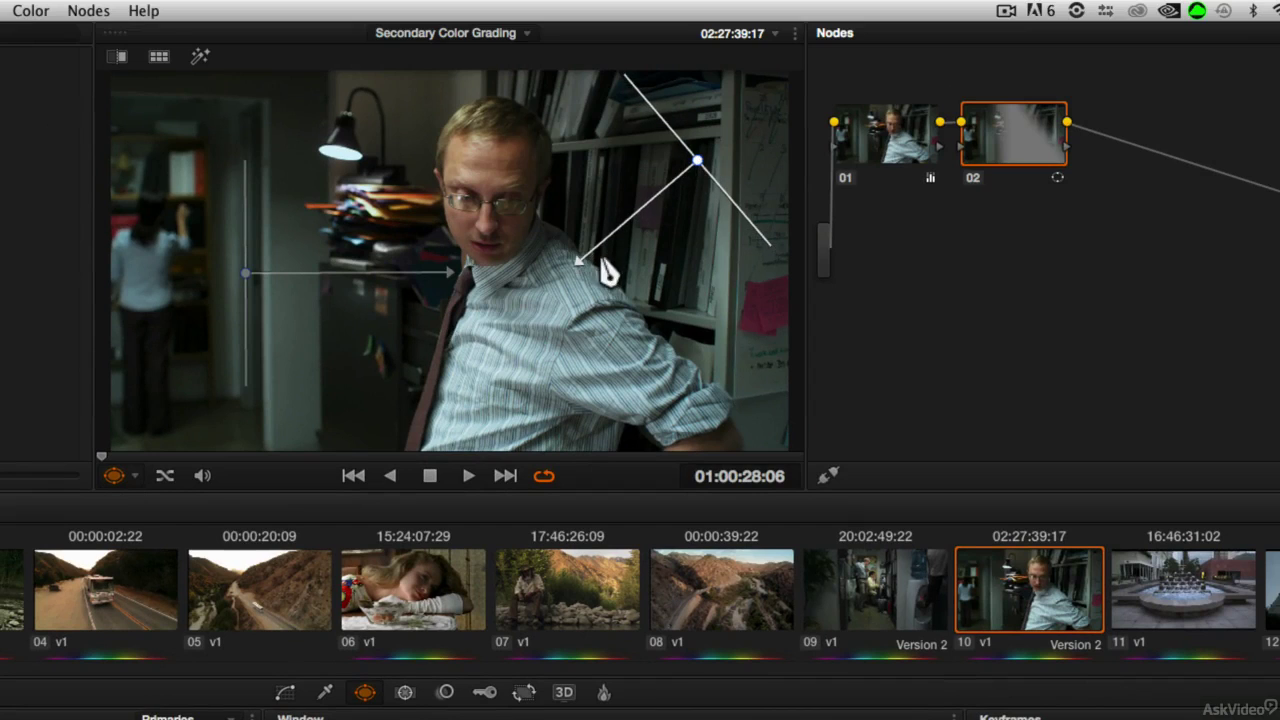
drag(576, 259, 558, 262)
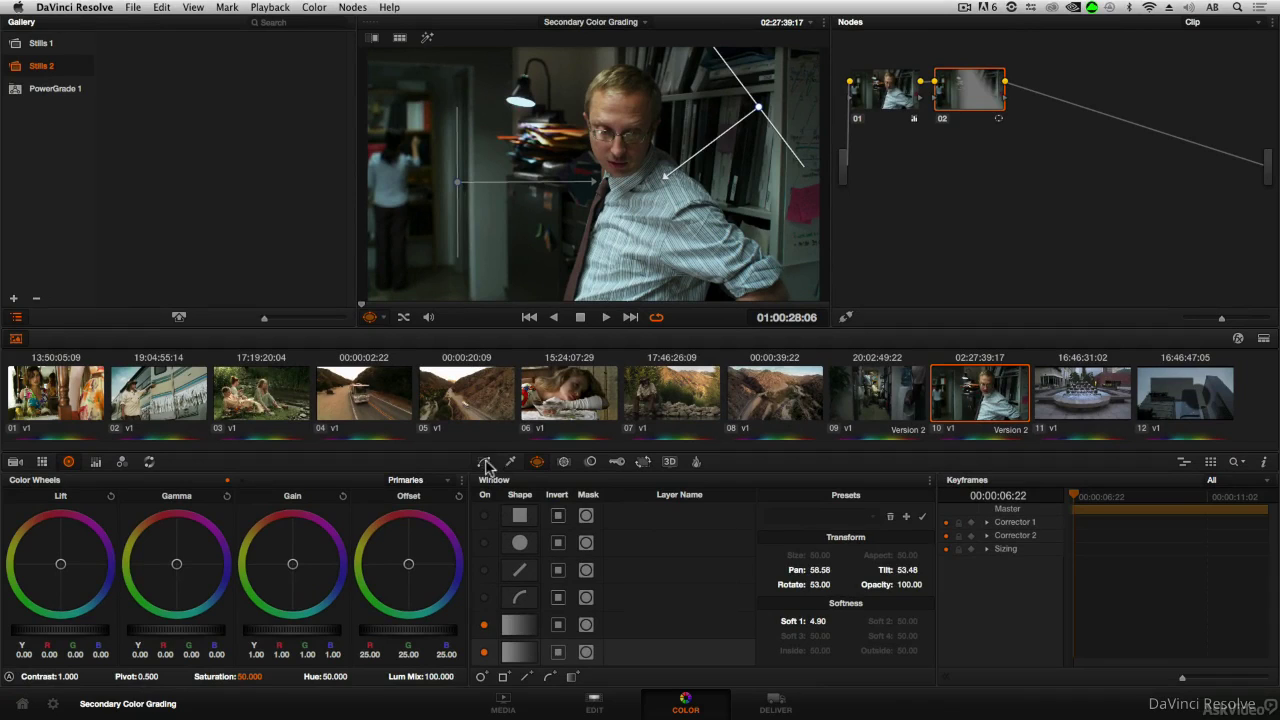
Lower the master Gain in Curves to darken the windowed areas, comparing with node 02 bypassed
click(485, 463)
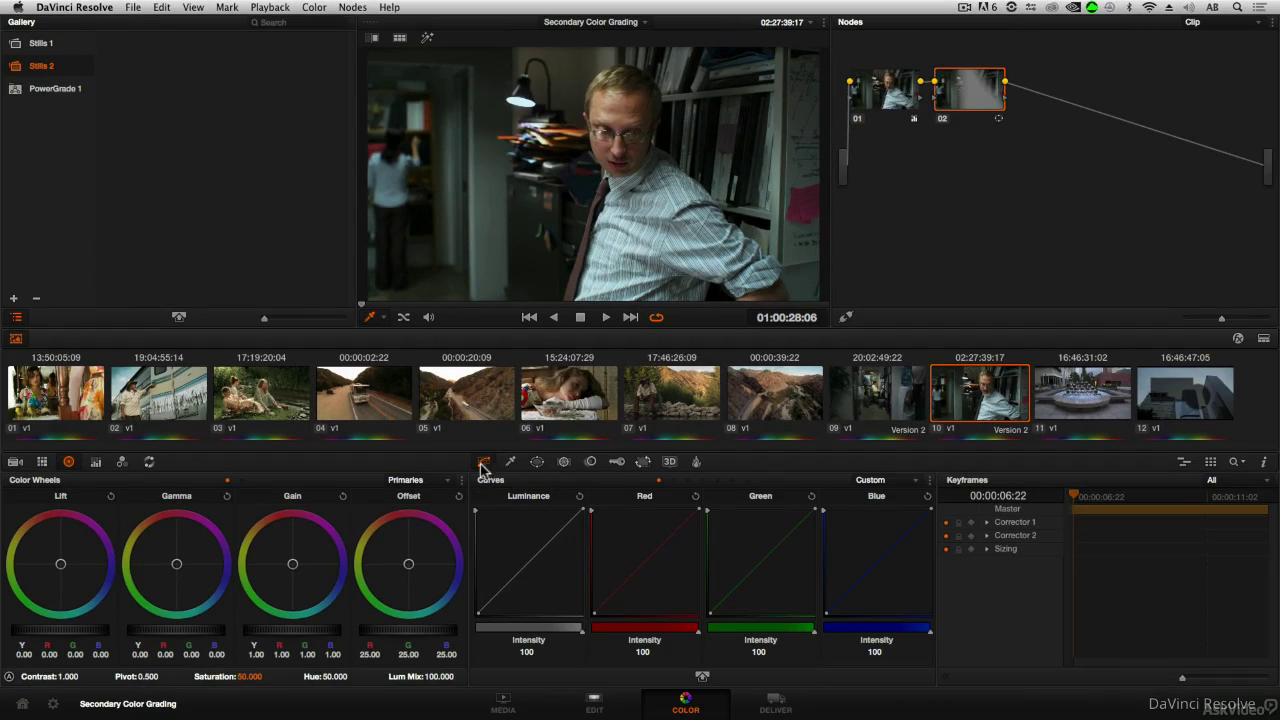
drag(309, 626, 95, 632)
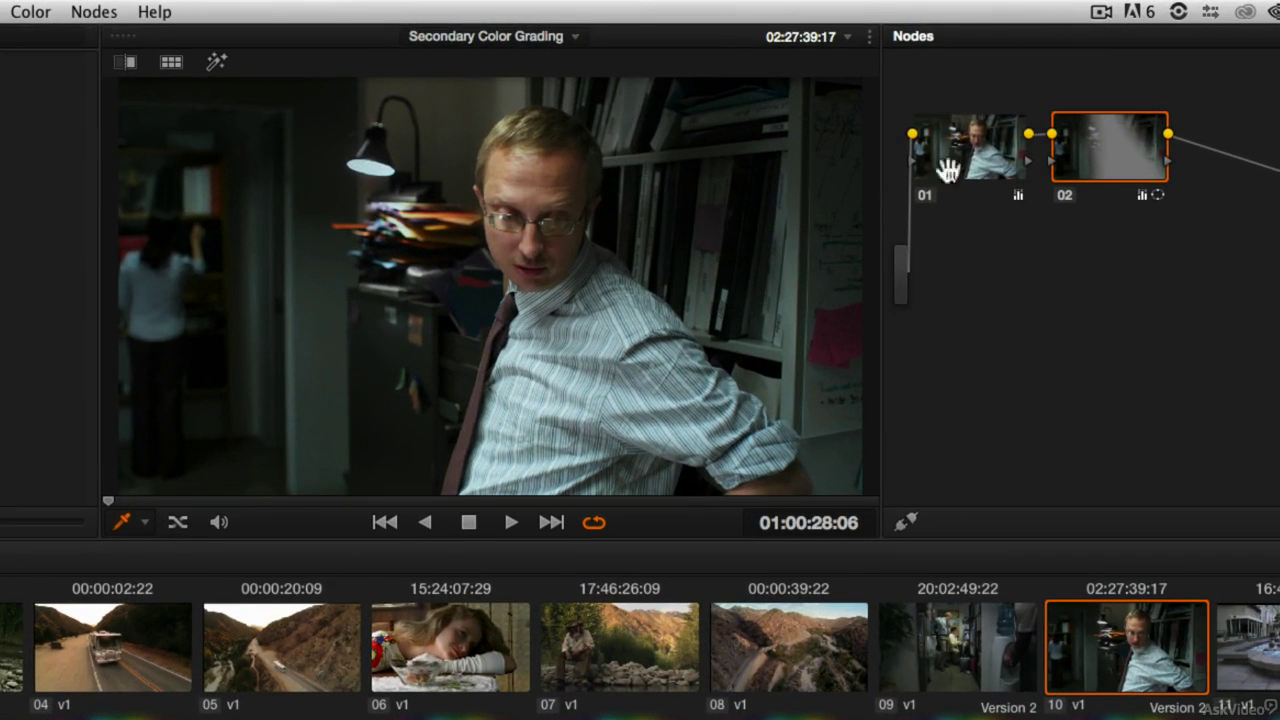
click(1064, 194)
click(1064, 194)
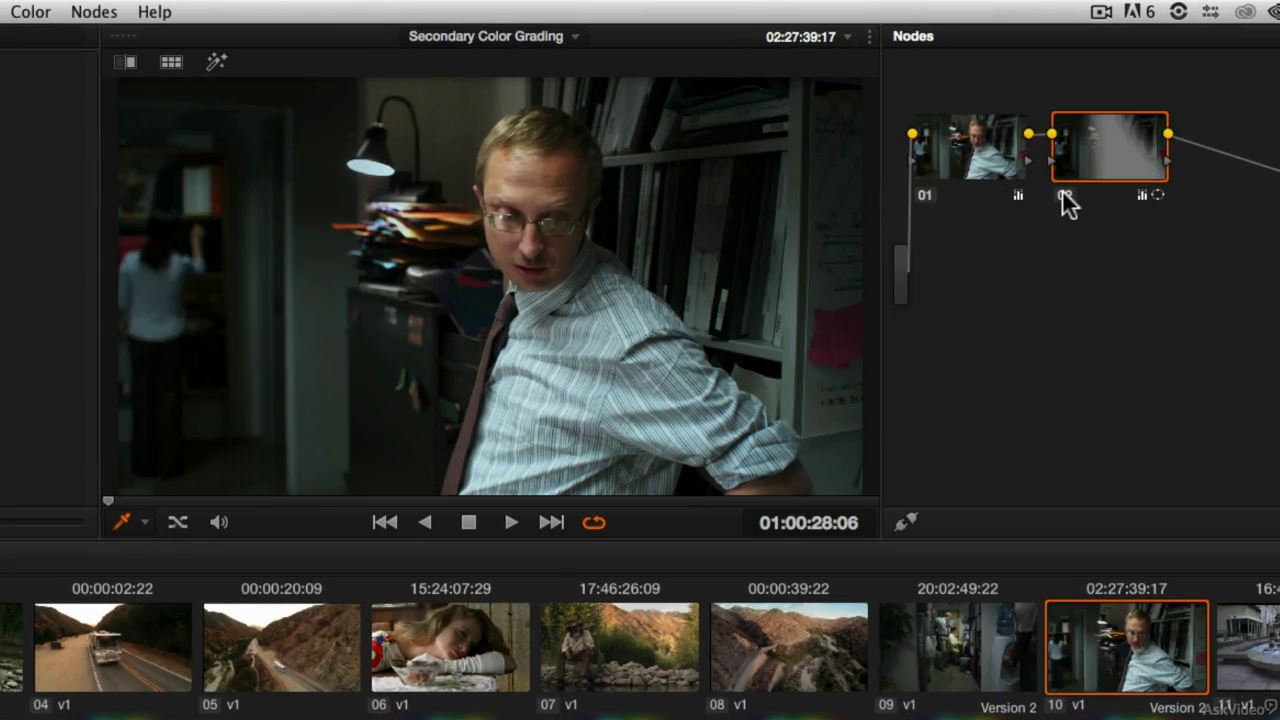
click(1064, 194)
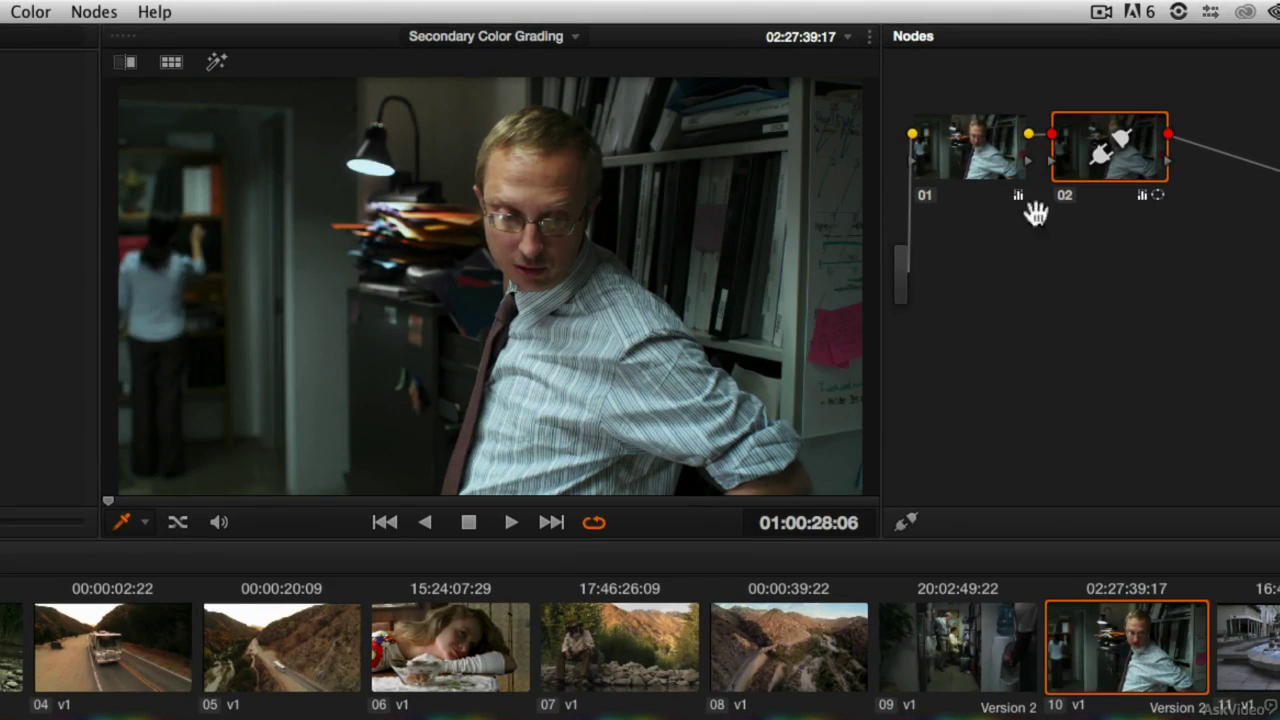
click(1066, 196)
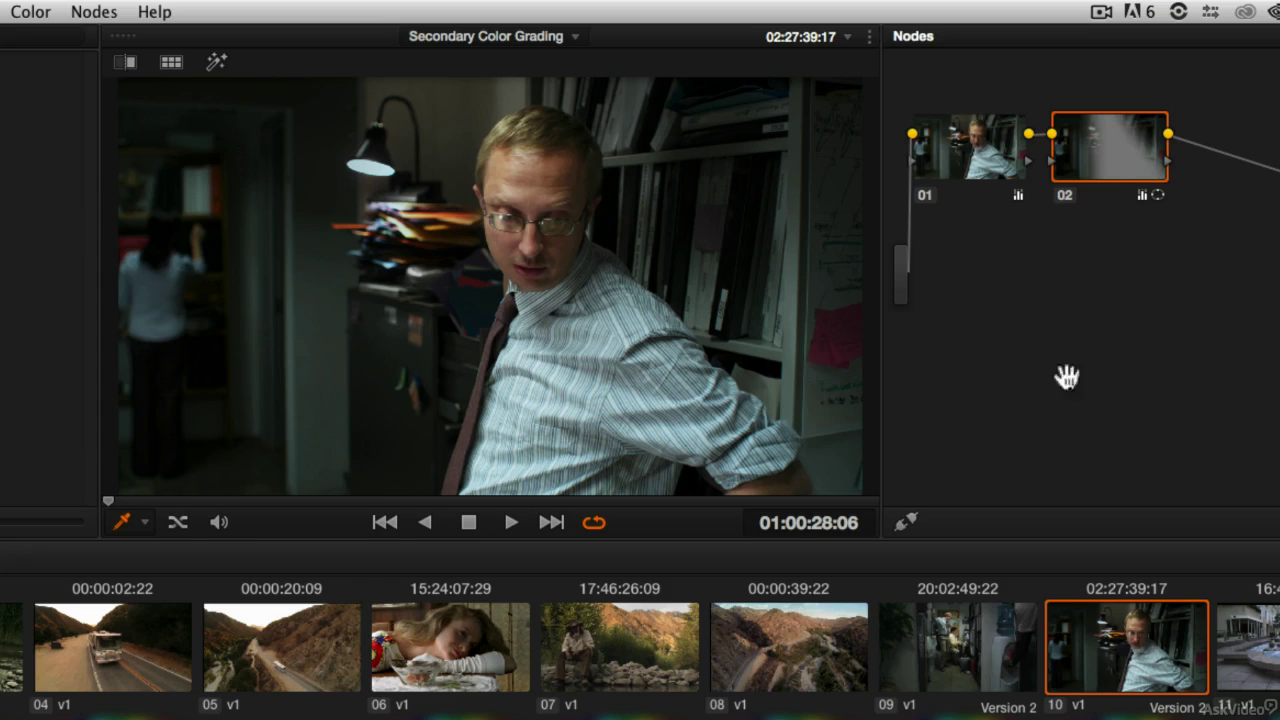
Toggle node 02 off and on again to review the darkening before and after
click(1066, 196)
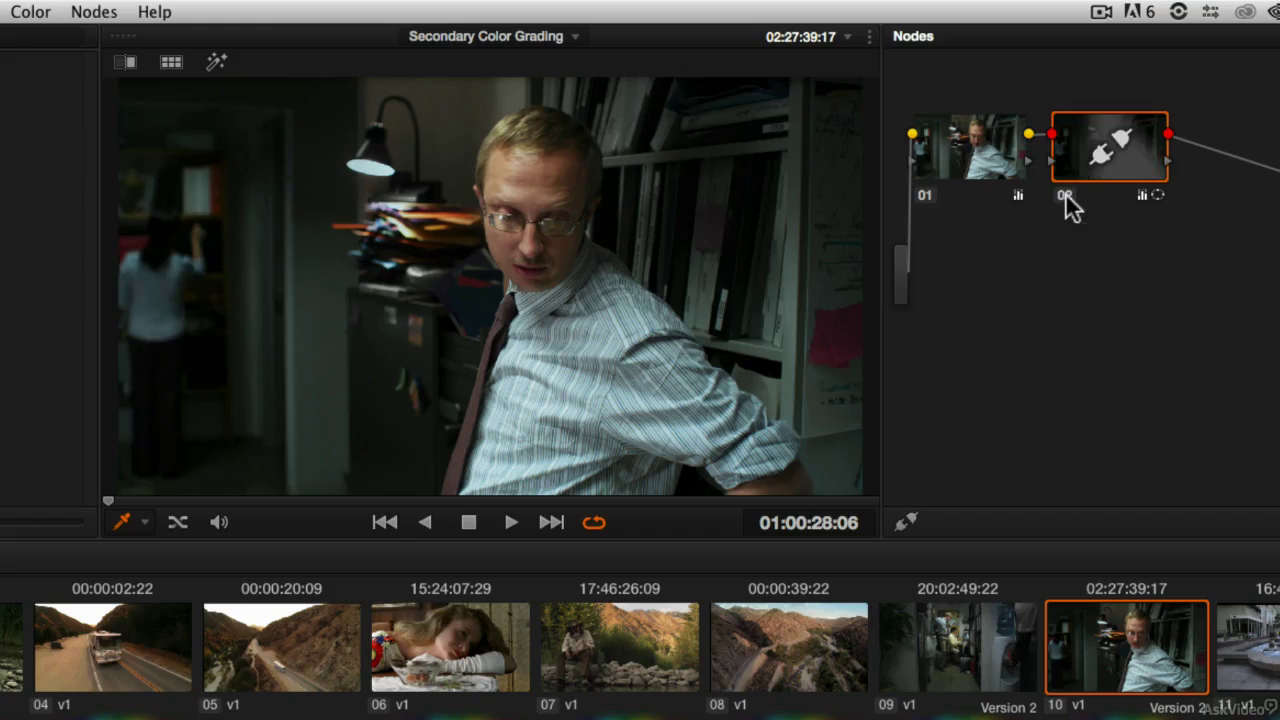
click(1066, 196)
click(1066, 196)
click(1066, 196)
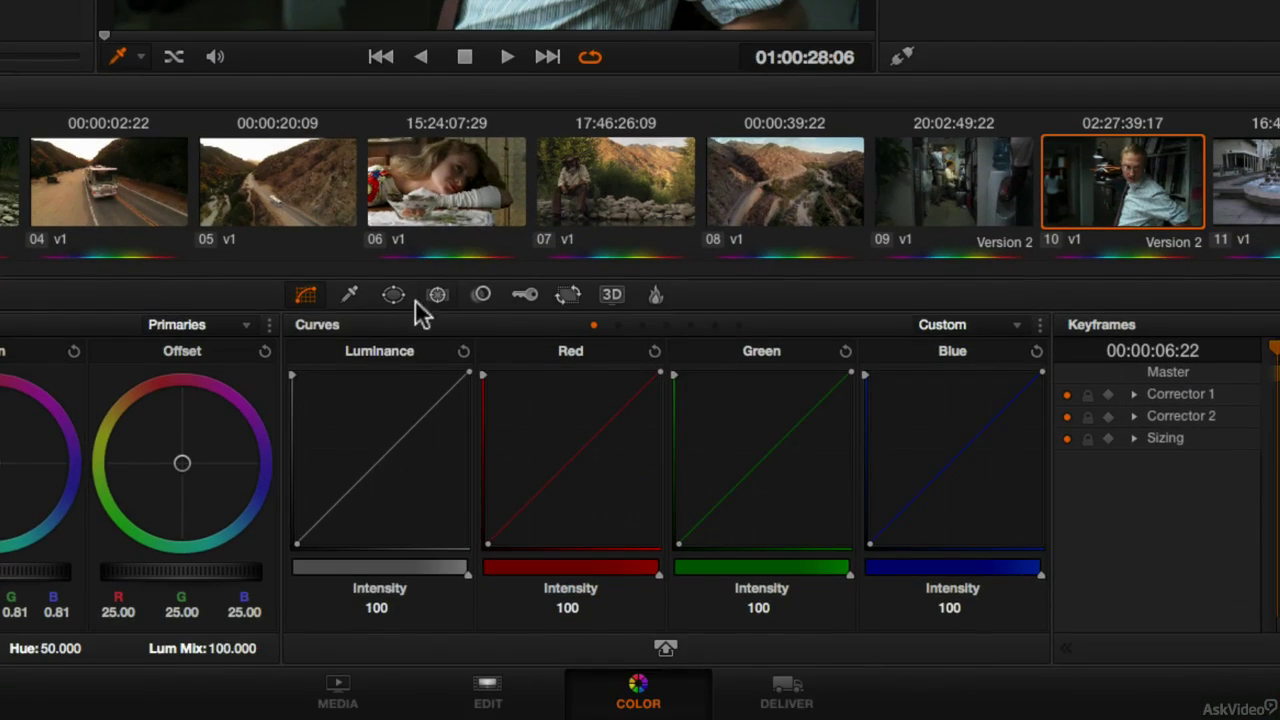
Add a third gradient fading down from the top at Pan 50.37, Tilt 57.40, with a longer falloff
click(394, 294)
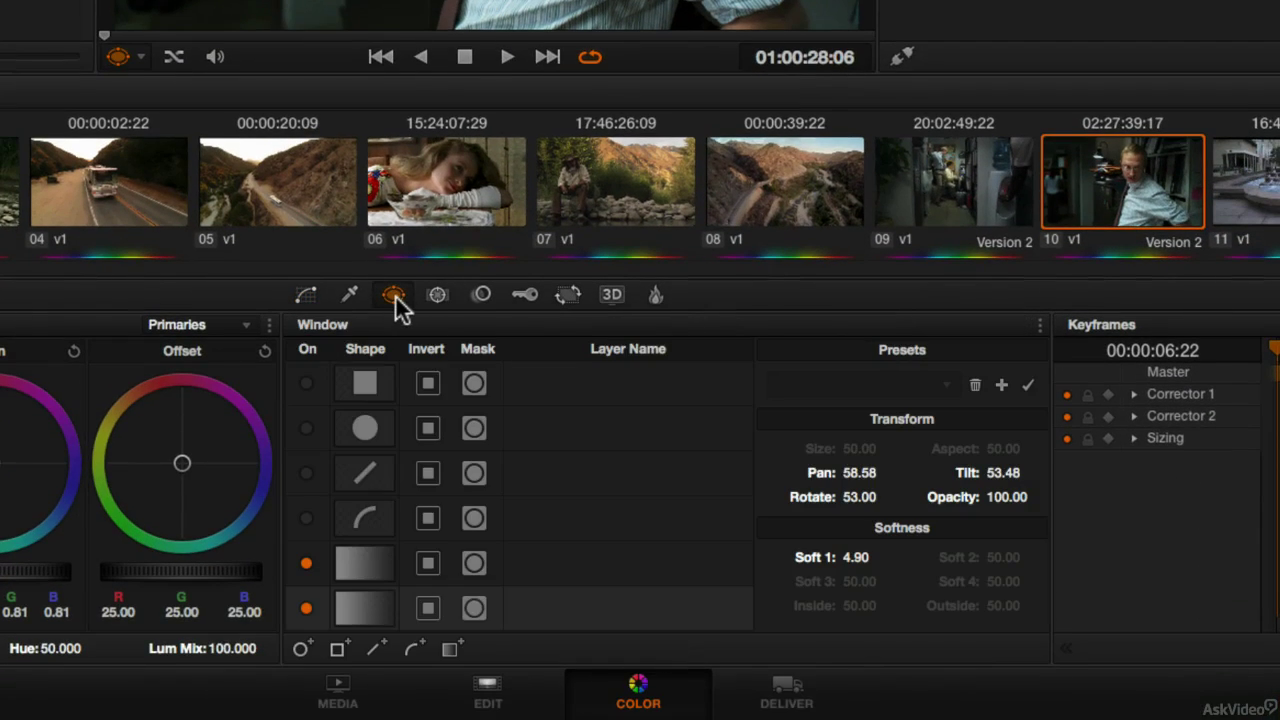
click(450, 650)
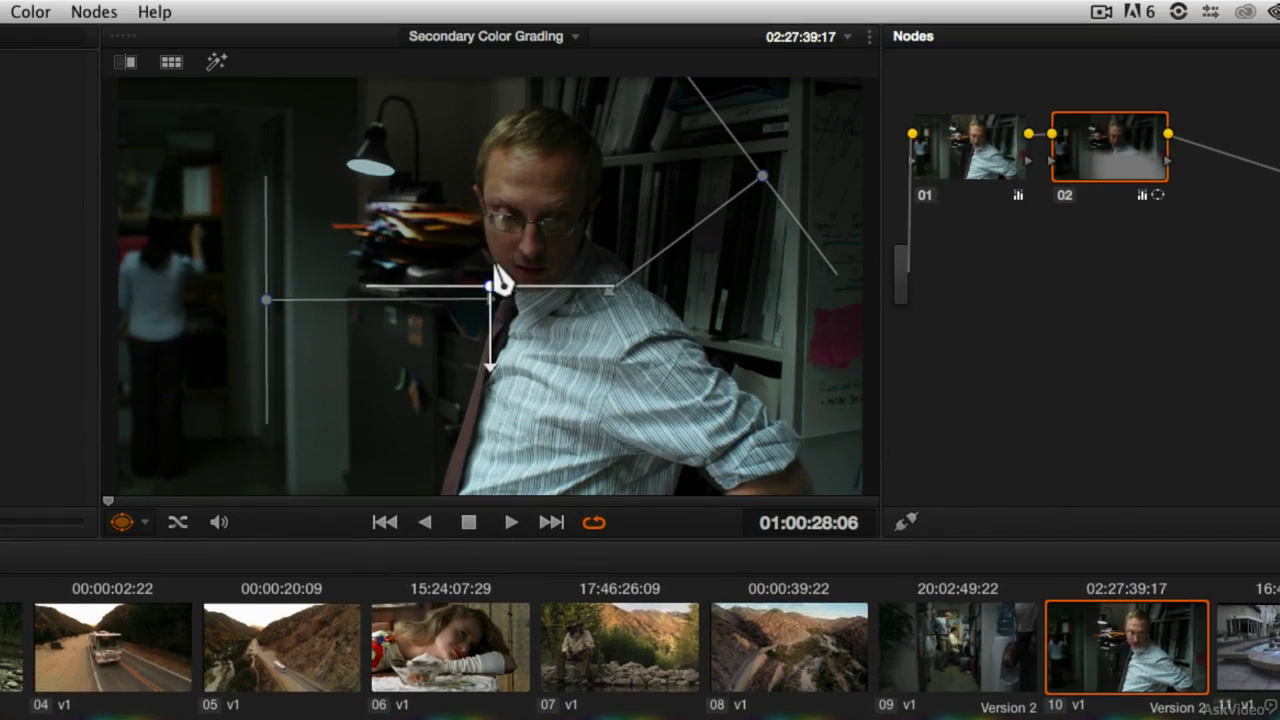
drag(500, 282, 508, 74)
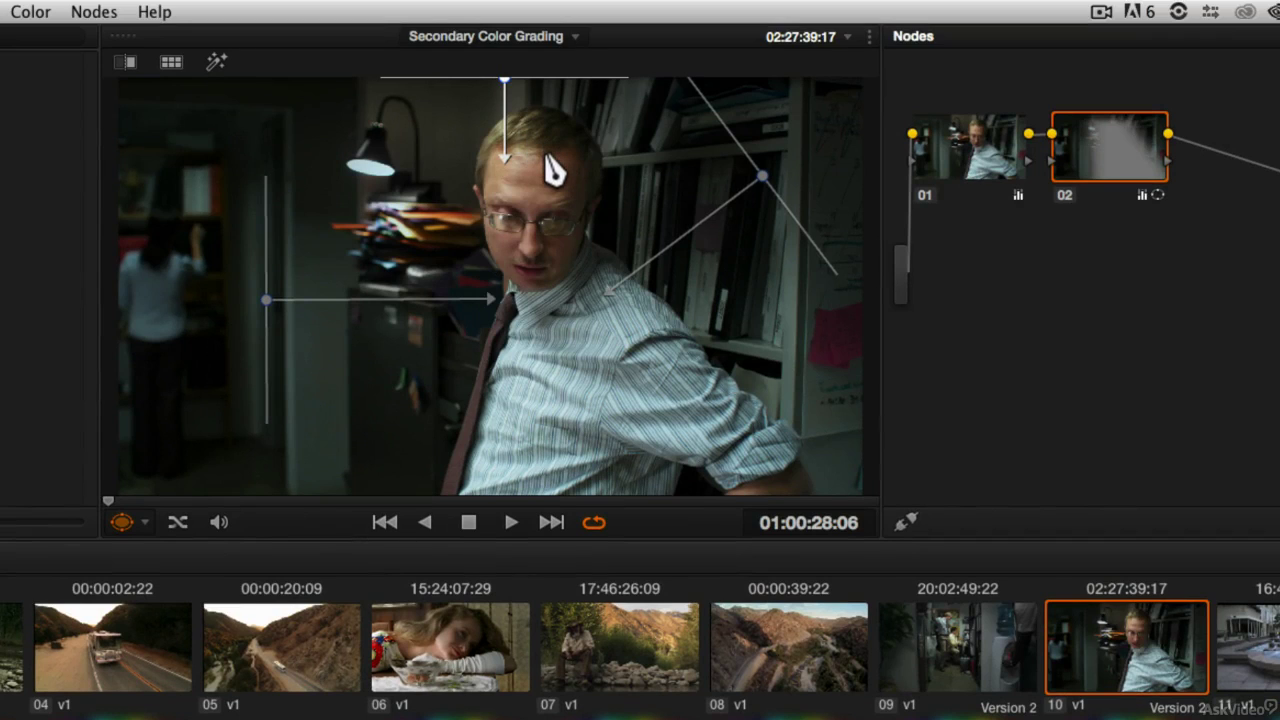
scroll(553, 170, down, 2)
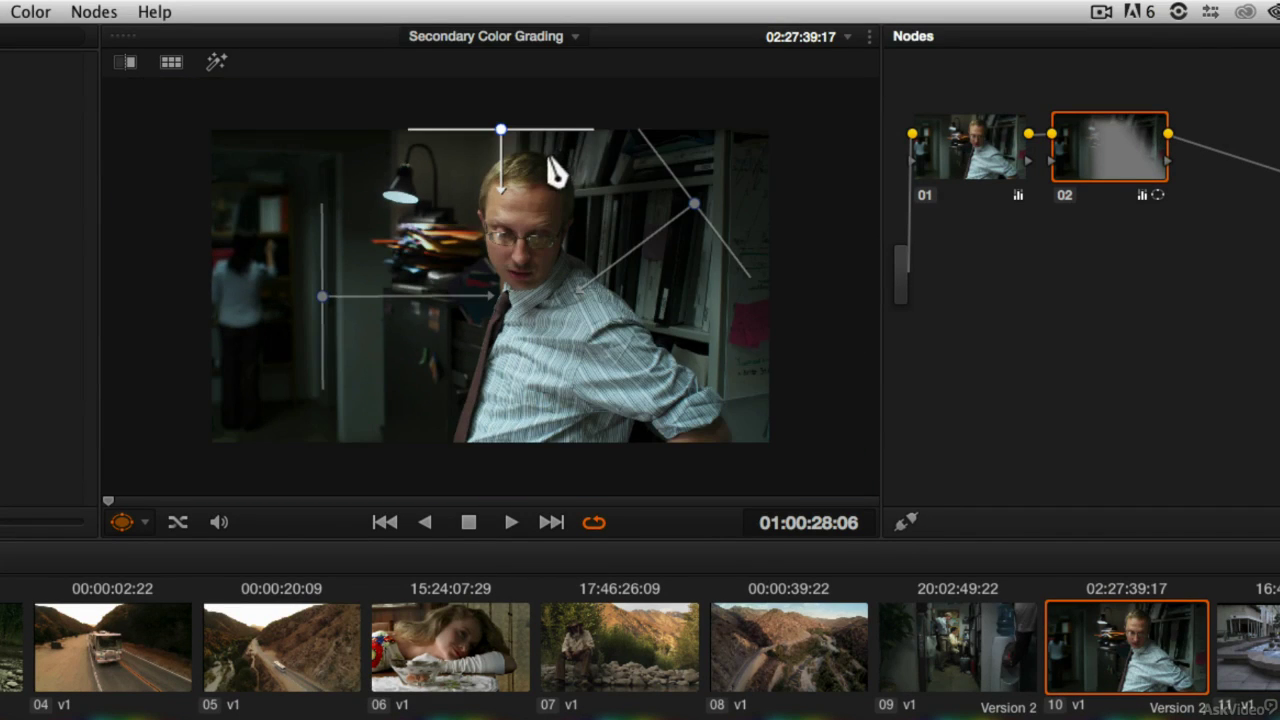
drag(503, 130, 501, 110)
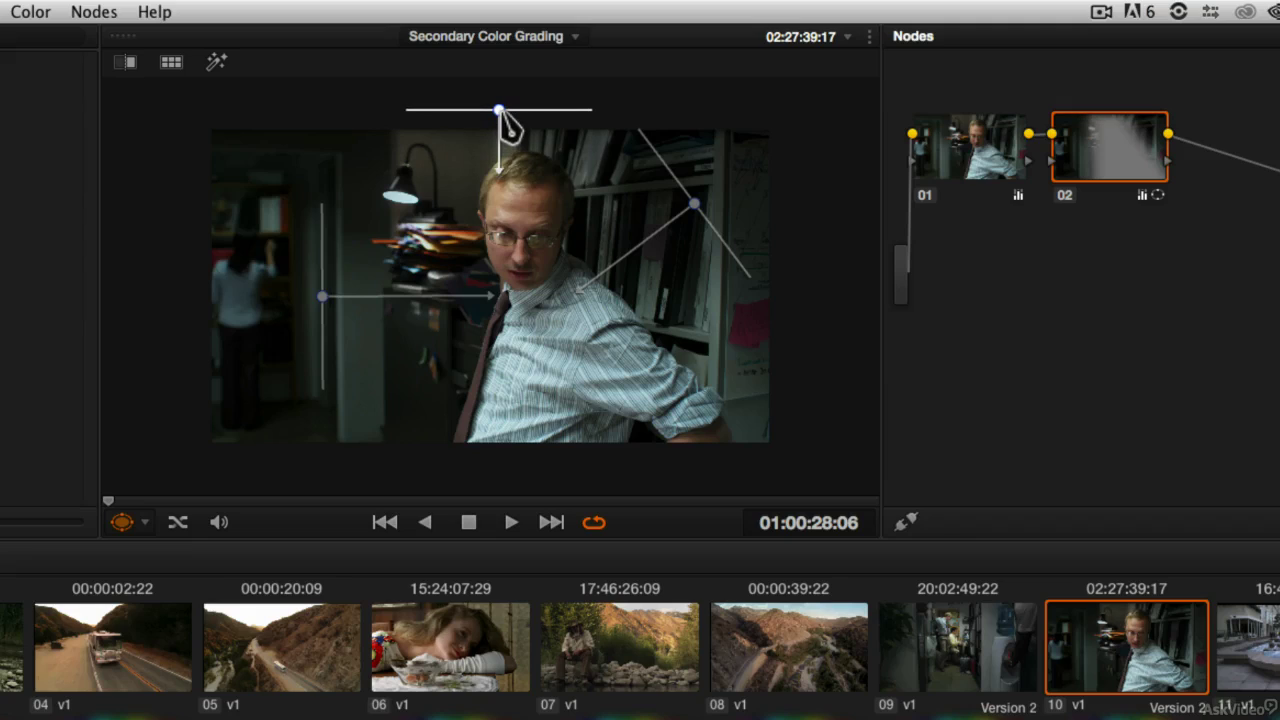
drag(499, 166, 497, 212)
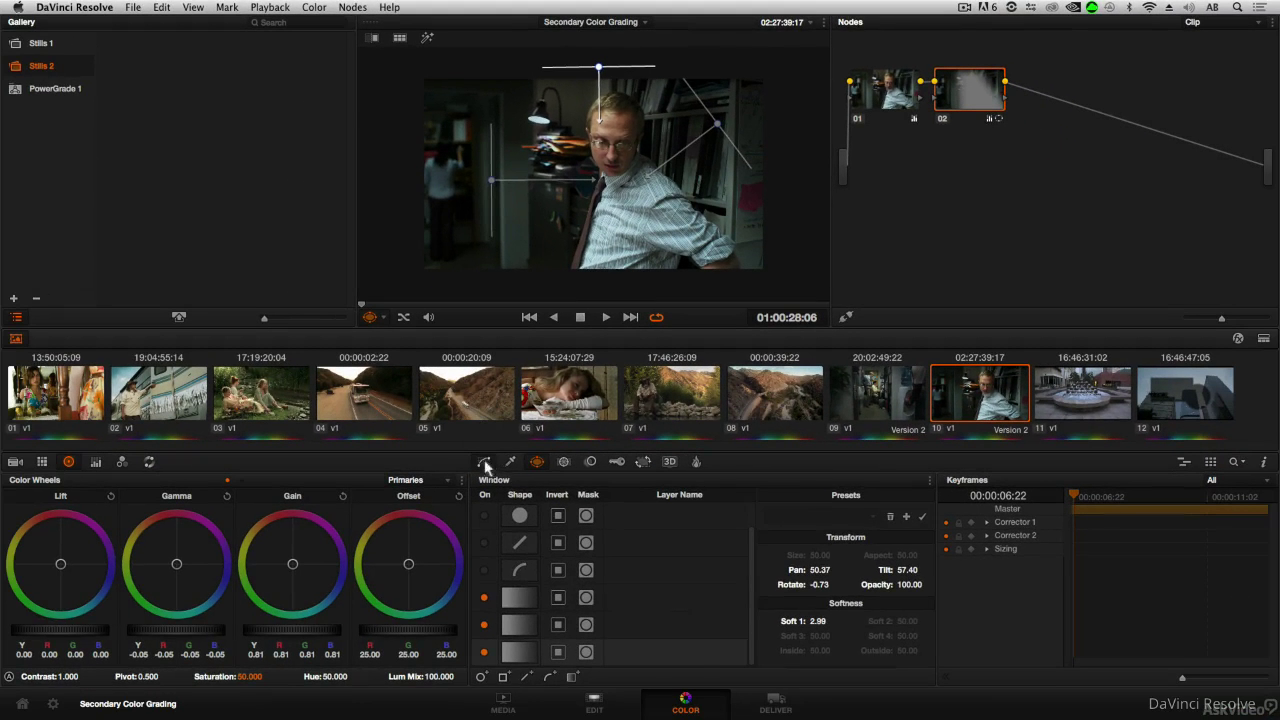
Return to the Curves palette and enlarge the viewer to review the three-window darkening
click(484, 461)
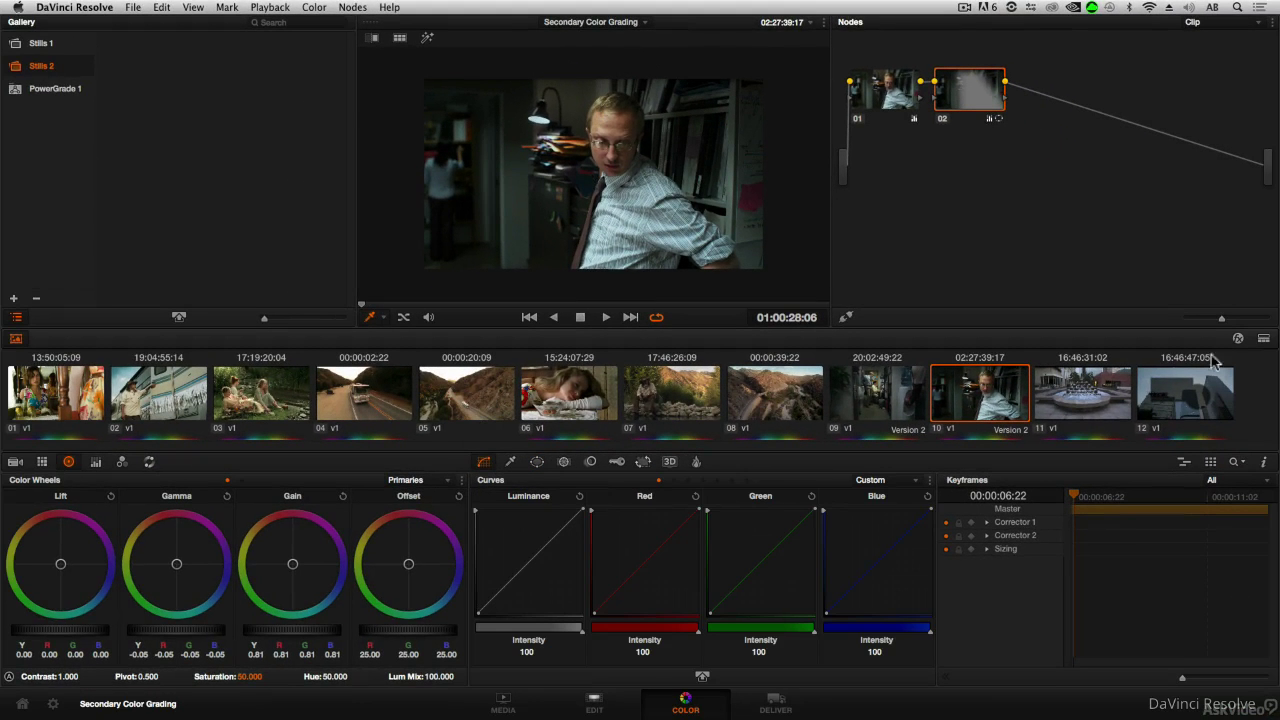
click(1265, 338)
key(super+f)
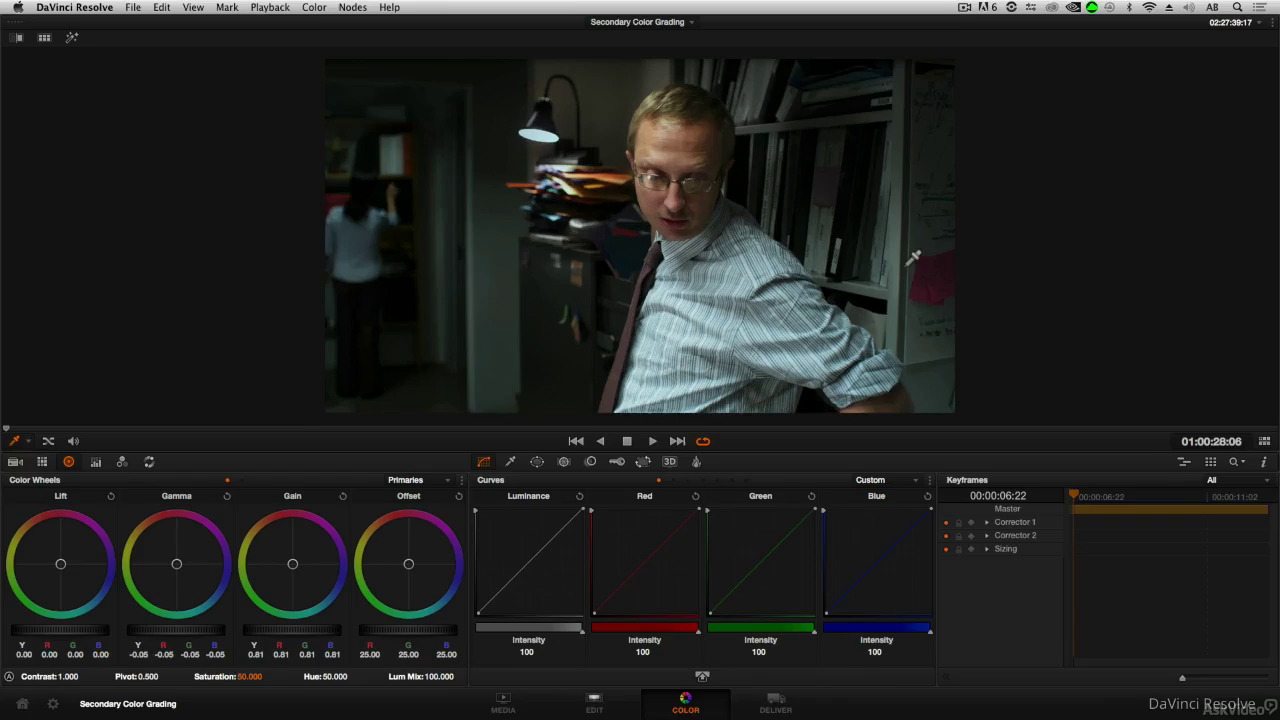